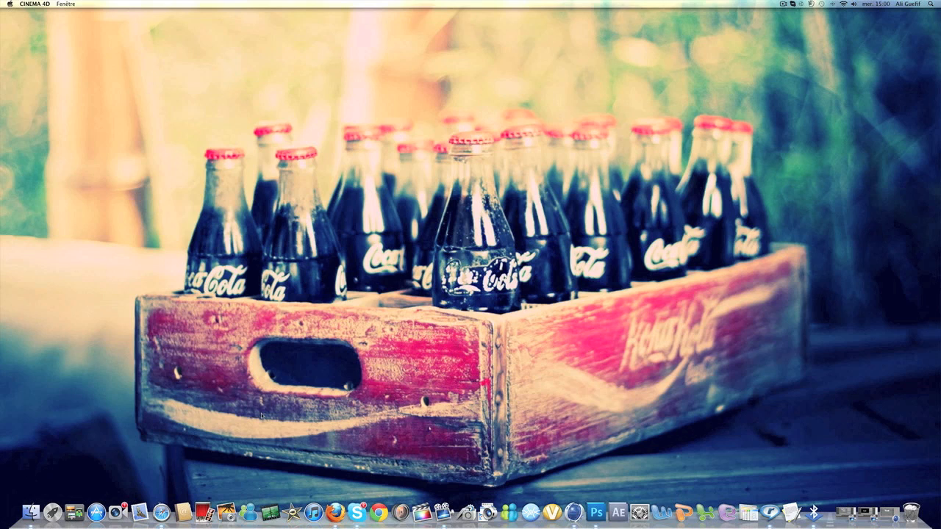
Open the CINEMA 4D R11.5 plugins folder inside the MAXON folder under Applications in Finder
{"action": "left_click", "coordinate": [30, 511]}
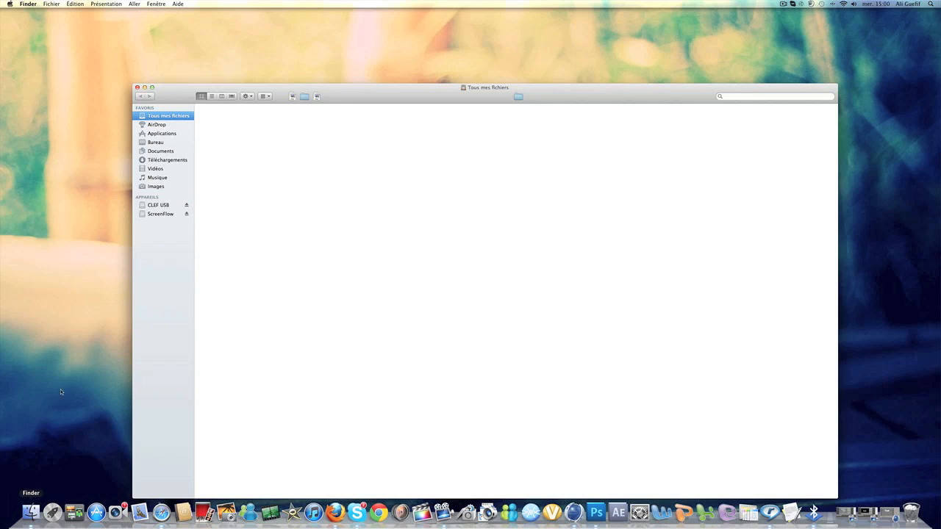
{"action": "left_click", "coordinate": [161, 151]}
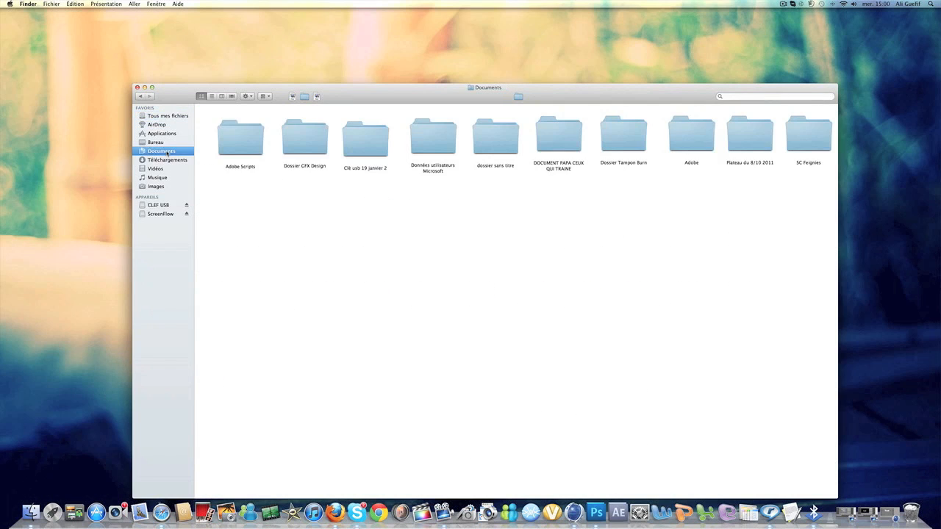
{"action": "left_click", "coordinate": [168, 136]}
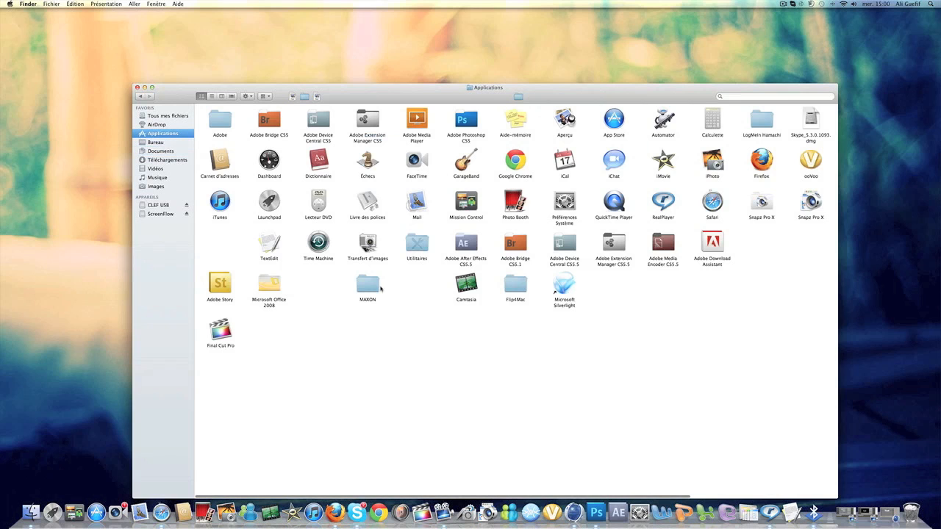
{"action": "double_click", "coordinate": [371, 284]}
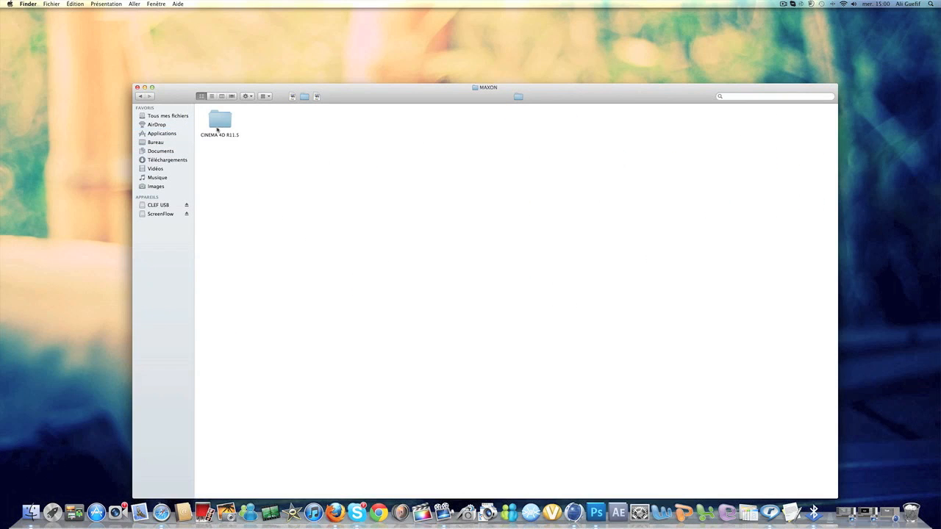
{"action": "double_click", "coordinate": [217, 130]}
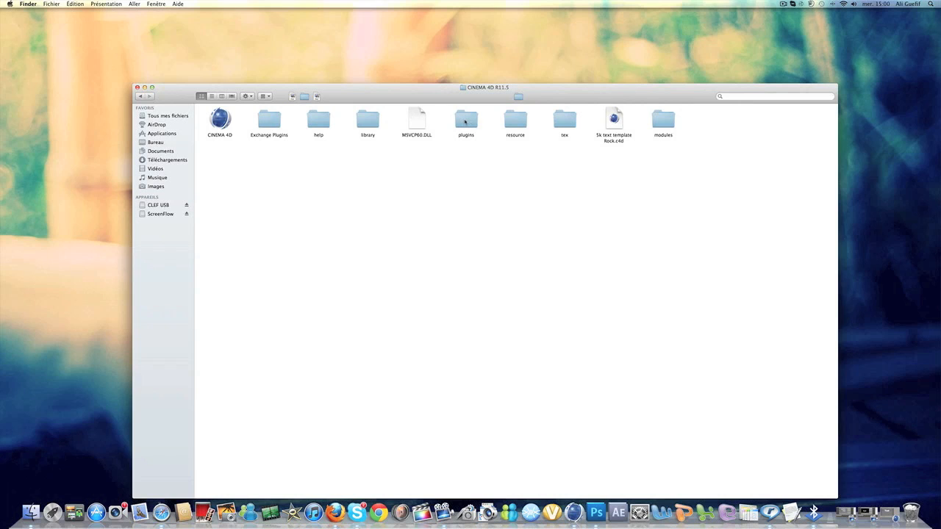
{"action": "double_click", "coordinate": [466, 119]}
Locate the Thrausi 1.22 folder among the plugins and close the Finder window
{"action": "right_click", "coordinate": [321, 129]}
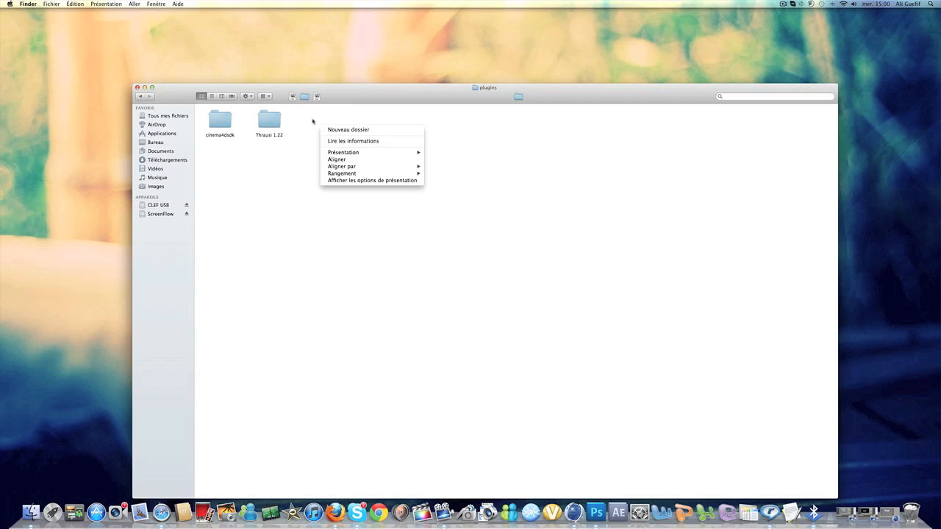
{"action": "left_click", "coordinate": [313, 122]}
{"action": "left_click_drag", "start_coordinate": [254, 126], "coordinate": [311, 141]}
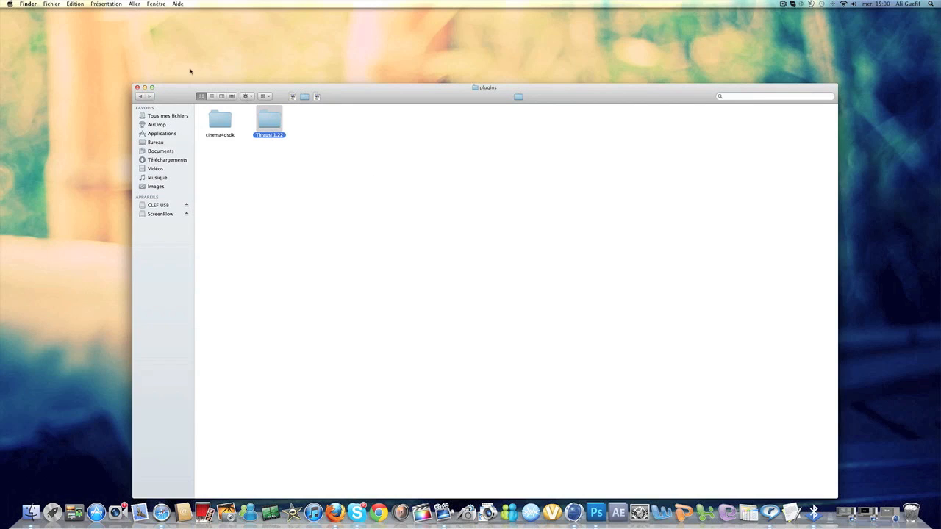
{"action": "left_click", "coordinate": [137, 88]}
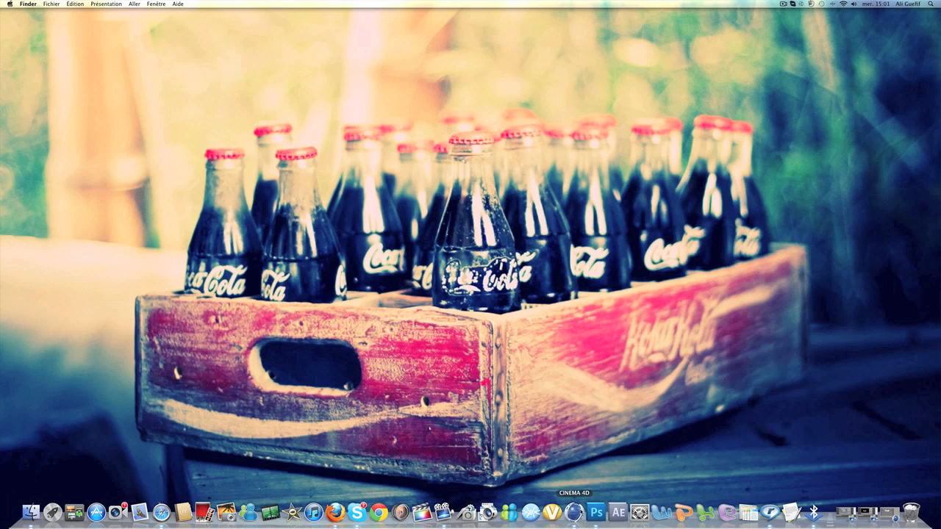
Switch to CINEMA 4D and apply the shiny transparent material to the "Test" text object
{"action": "left_click", "coordinate": [574, 512]}
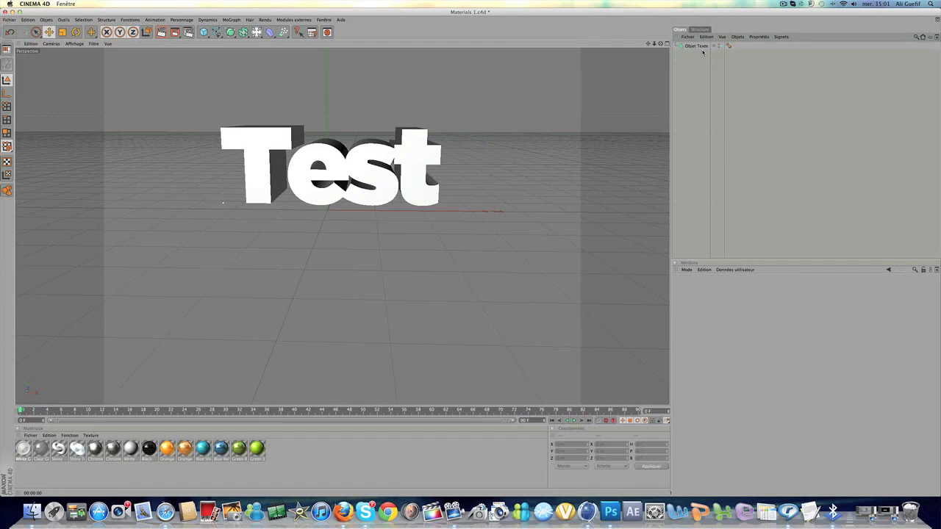
{"action": "left_click_drag", "start_coordinate": [78, 450], "coordinate": [688, 46]}
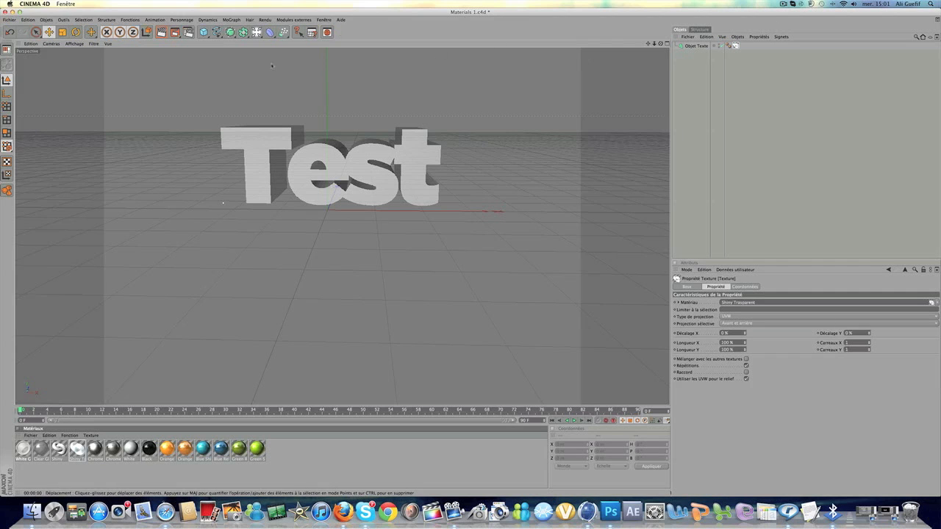
Break the "Test" text object into 15 pieces per letter with the Thrausi plugin, and close its window
{"action": "left_click", "coordinate": [702, 46]}
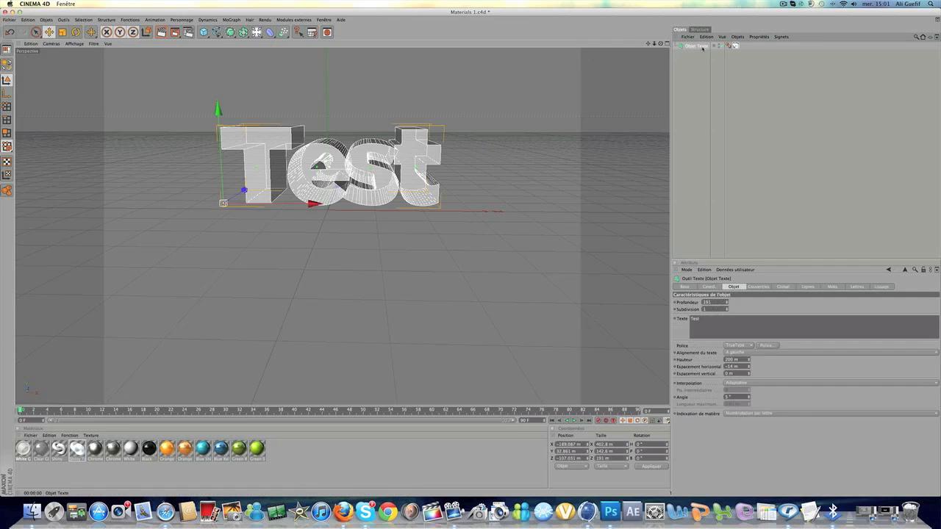
{"action": "left_click", "coordinate": [293, 20]}
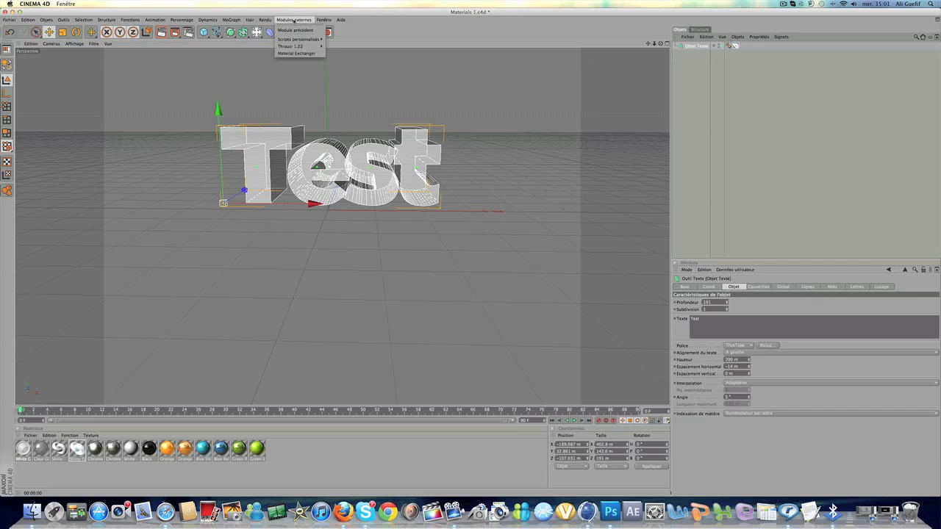
{"action": "mouse_move", "coordinate": [297, 45]}
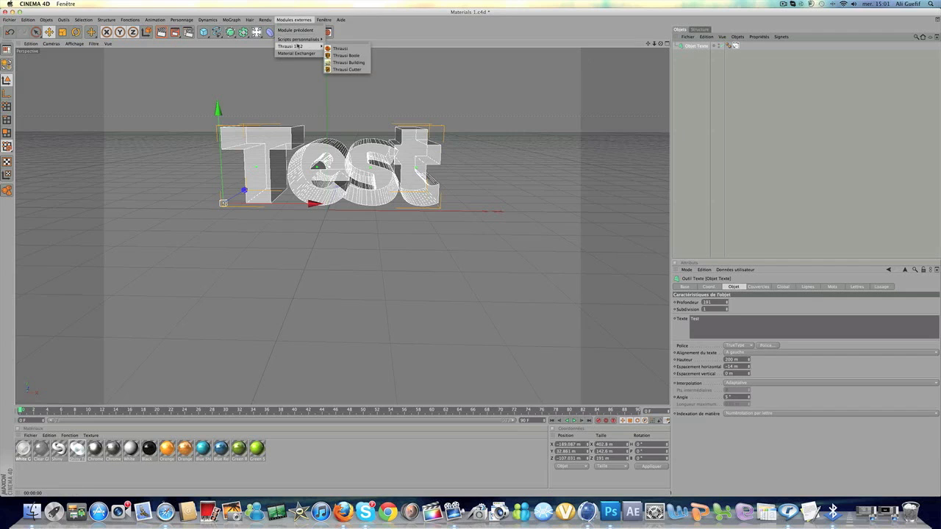
{"action": "left_click", "coordinate": [341, 48]}
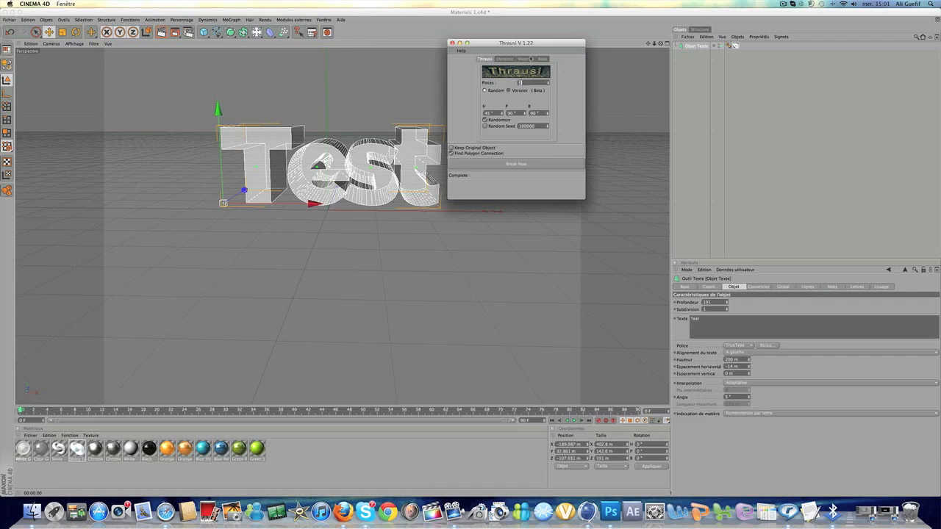
{"action": "left_click_drag", "start_coordinate": [529, 43], "coordinate": [537, 191]}
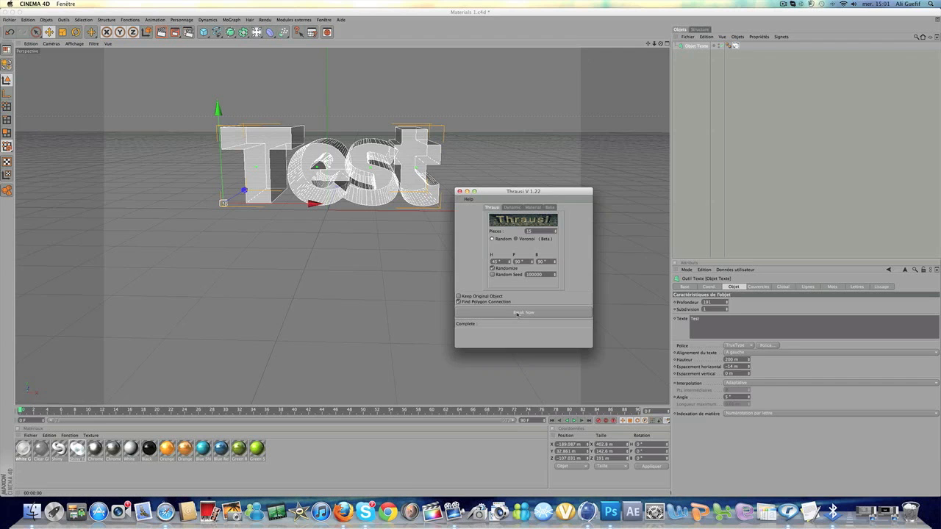
{"action": "left_click", "coordinate": [517, 313]}
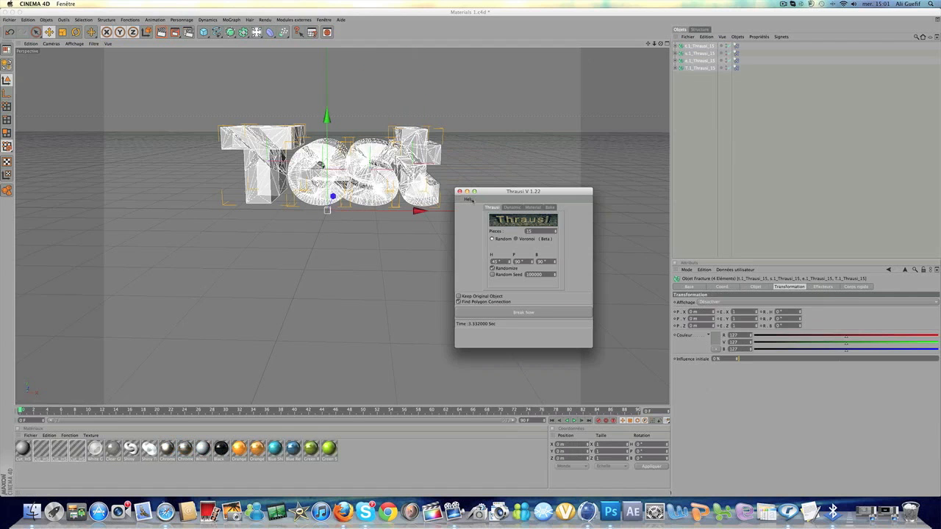
{"action": "left_click", "coordinate": [460, 191]}
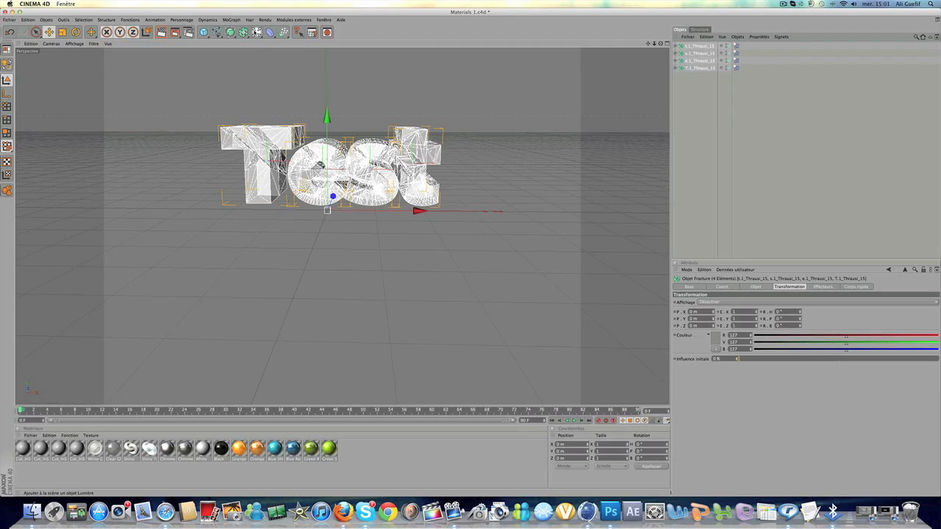
Add a MoGraph Fracture object and place all four Thrausi letter groups inside it
{"action": "left_click", "coordinate": [231, 19]}
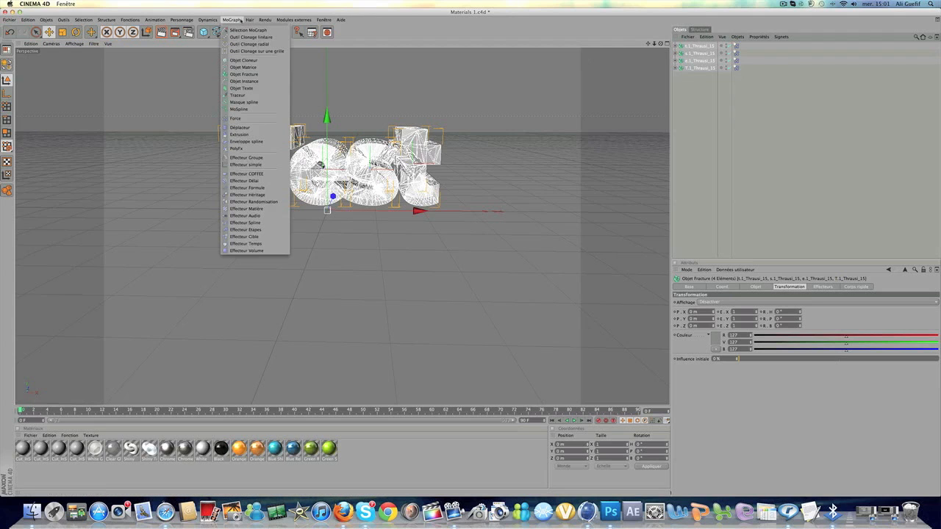
{"action": "left_click", "coordinate": [243, 75]}
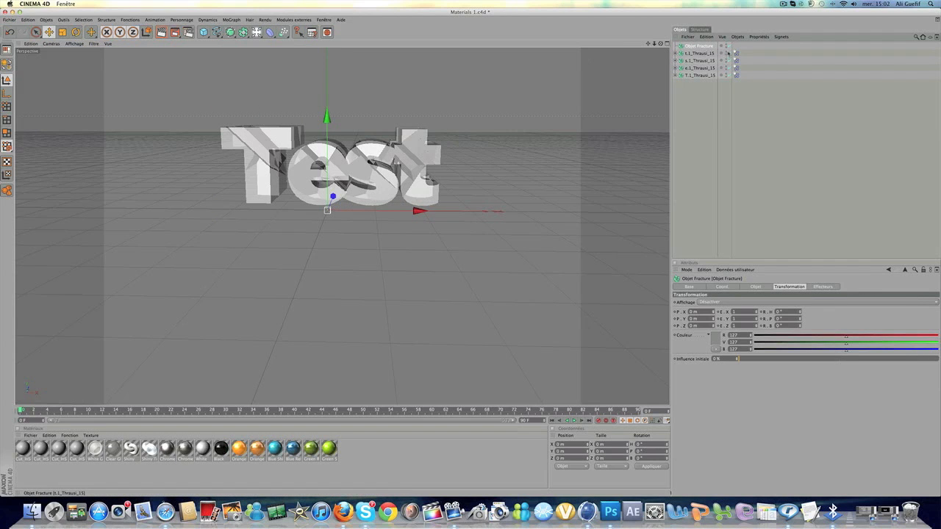
{"action": "left_click_drag", "start_coordinate": [744, 53], "coordinate": [686, 77]}
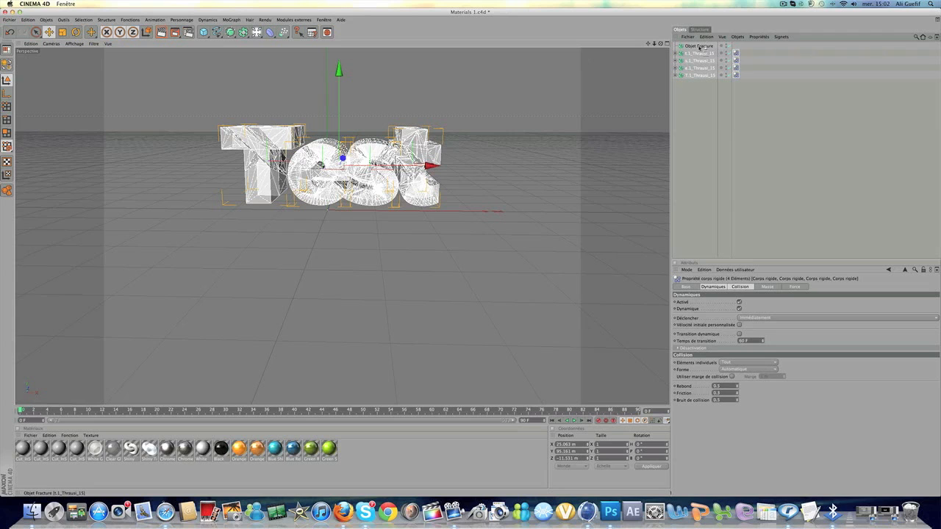
{"action": "left_click", "coordinate": [702, 45]}
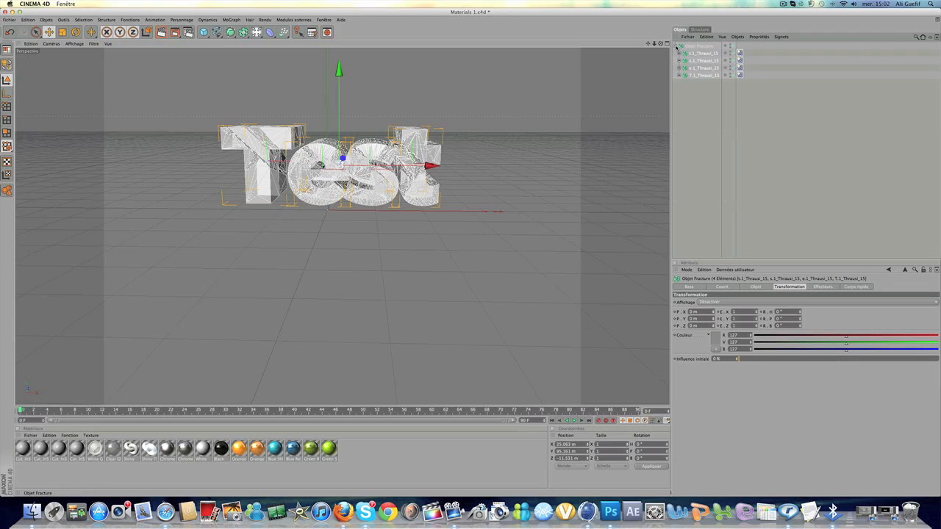
{"action": "left_click", "coordinate": [677, 46]}
{"action": "left_click", "coordinate": [677, 46]}
Delete the four Thrausi parent groups without their children, keeping the pieces directly under the Fracture object
{"action": "left_click", "coordinate": [737, 36]}
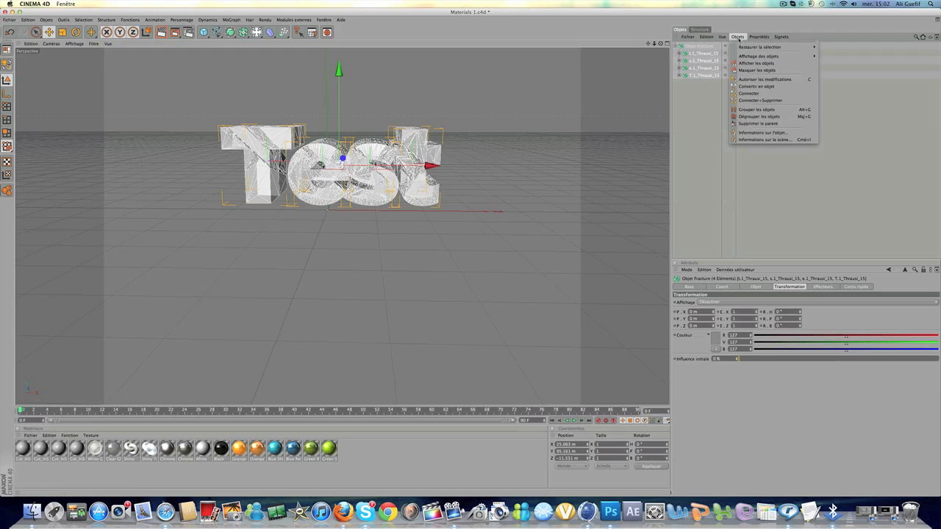
{"action": "left_click", "coordinate": [756, 124]}
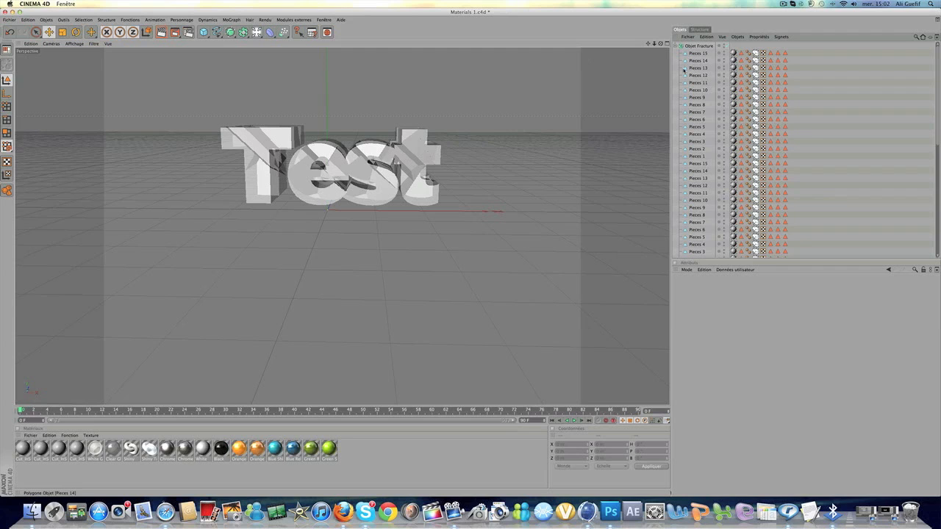
{"action": "scroll", "coordinate": [688, 95], "scroll_direction": "down", "scroll_amount": 1}
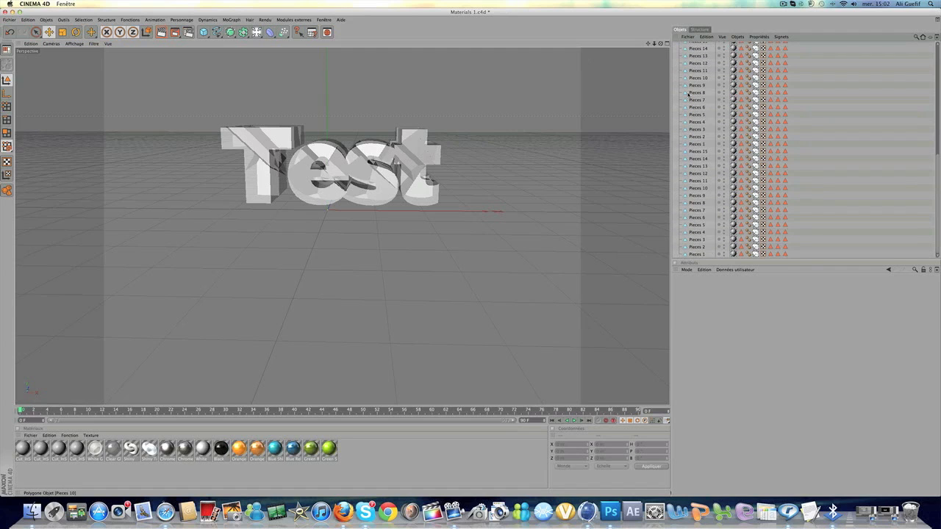
{"action": "scroll", "coordinate": [688, 94], "scroll_direction": "up", "scroll_amount": 2}
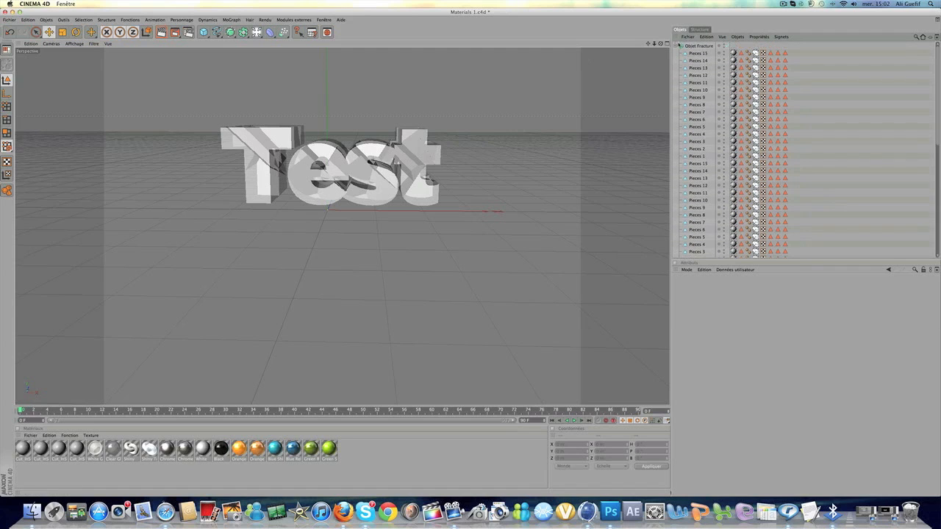
{"action": "left_click", "coordinate": [676, 46]}
{"action": "left_click", "coordinate": [699, 45]}
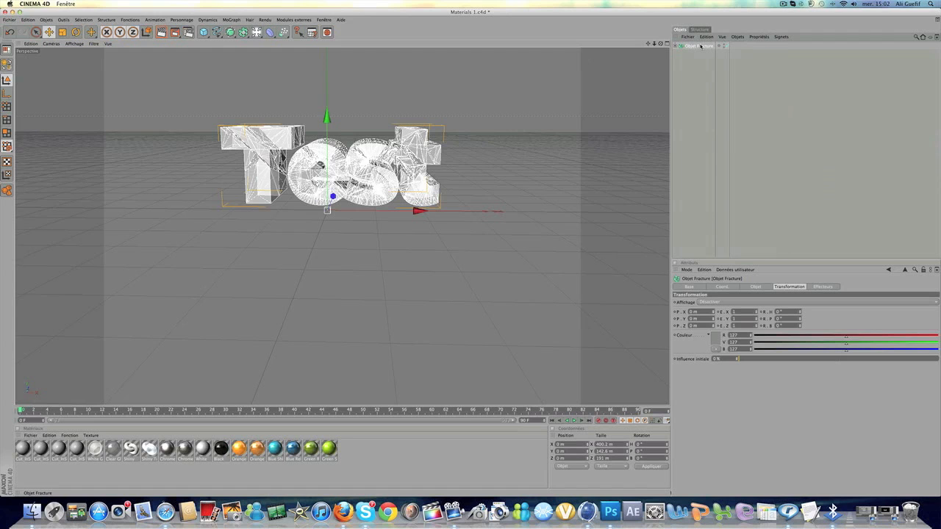
{"action": "left_click", "coordinate": [676, 46]}
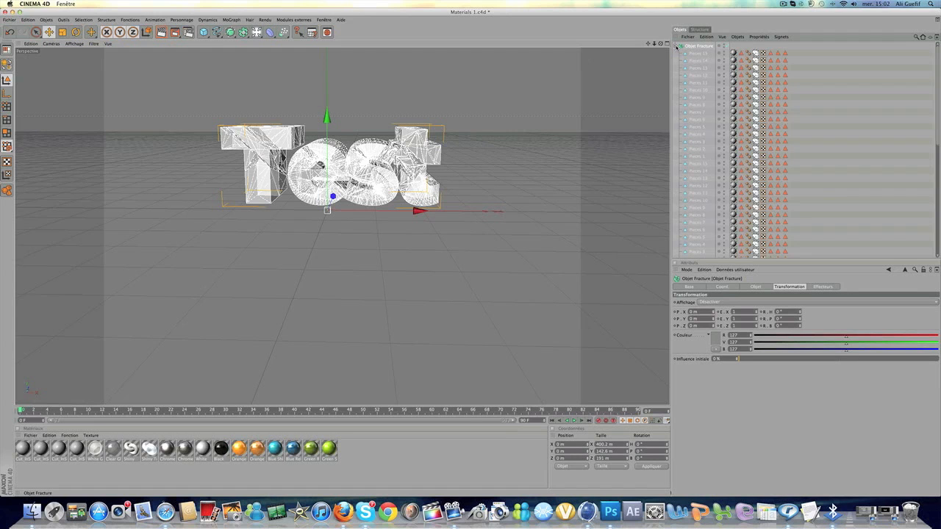
{"action": "left_click", "coordinate": [732, 45]}
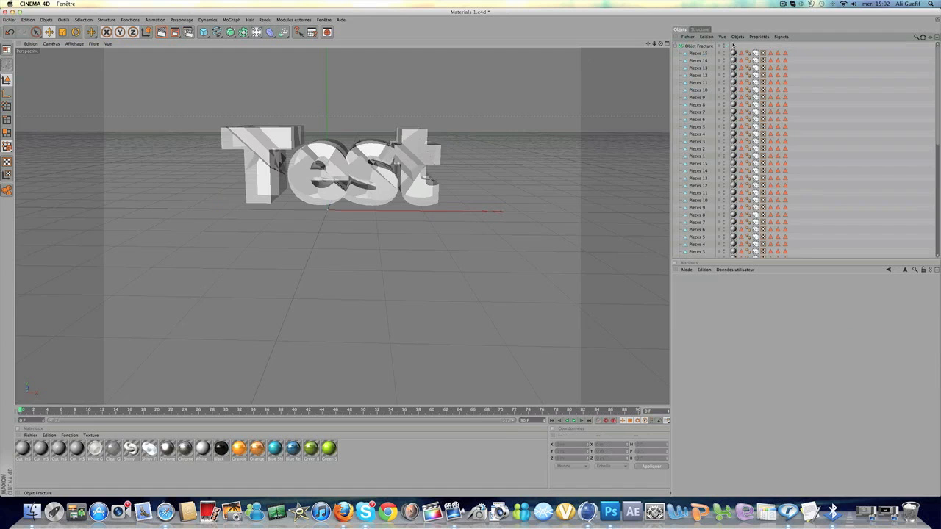
Set the Fracture object's R.H transformation rotation to 25°
{"action": "left_click", "coordinate": [691, 46]}
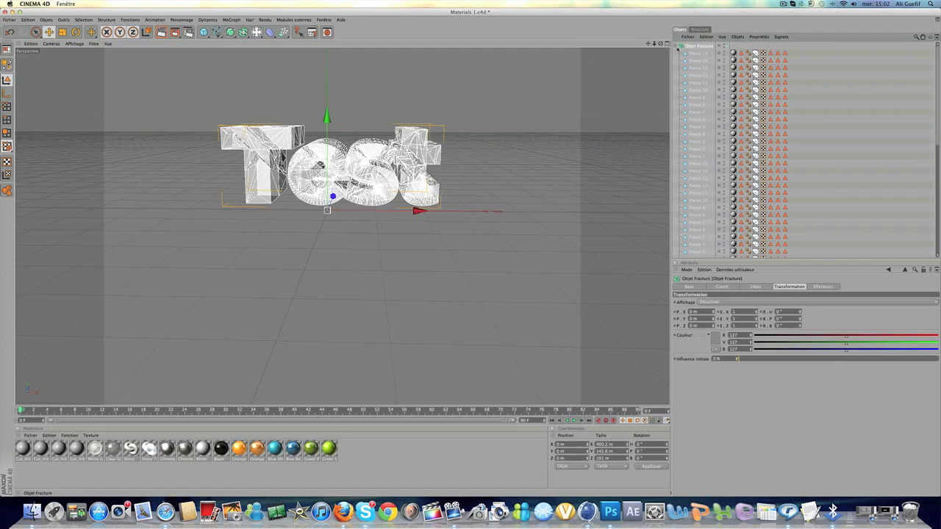
{"action": "left_click", "coordinate": [675, 47]}
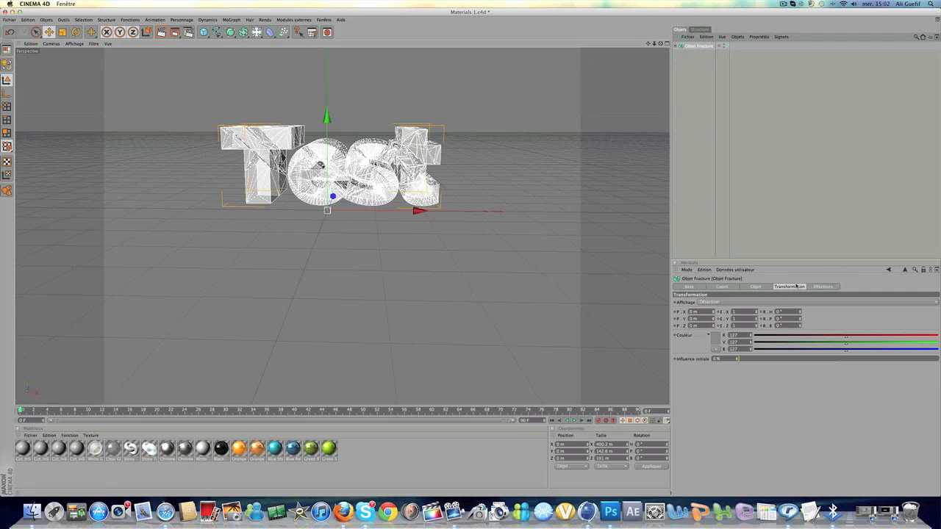
{"action": "left_click", "coordinate": [780, 311]}
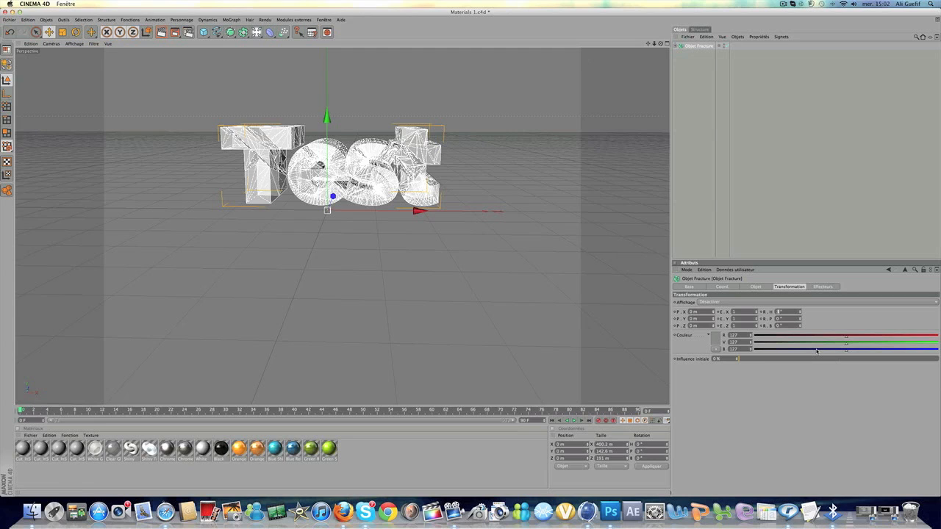
{"action": "type", "text": "25"}
{"action": "key", "text": "Return"}
{"action": "left_click", "coordinate": [878, 106]}
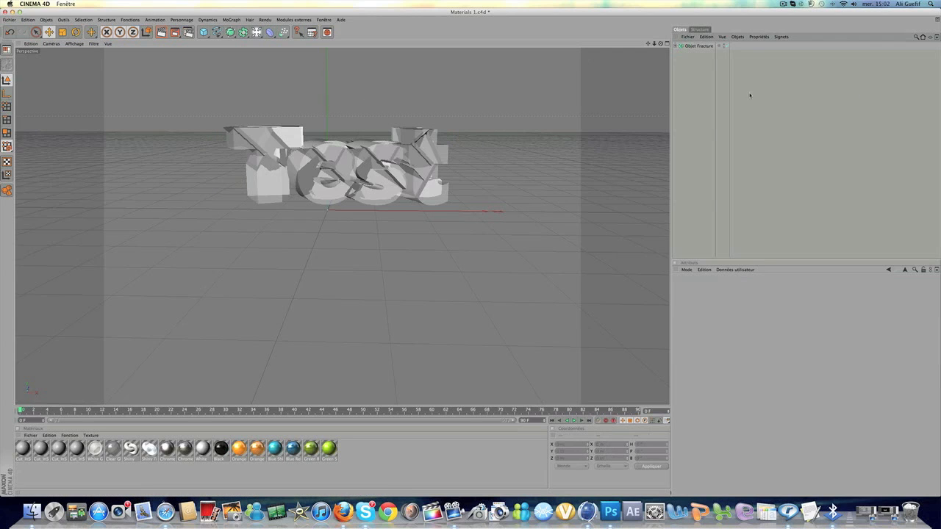
{"action": "left_click", "coordinate": [698, 46]}
{"action": "left_click", "coordinate": [793, 160]}
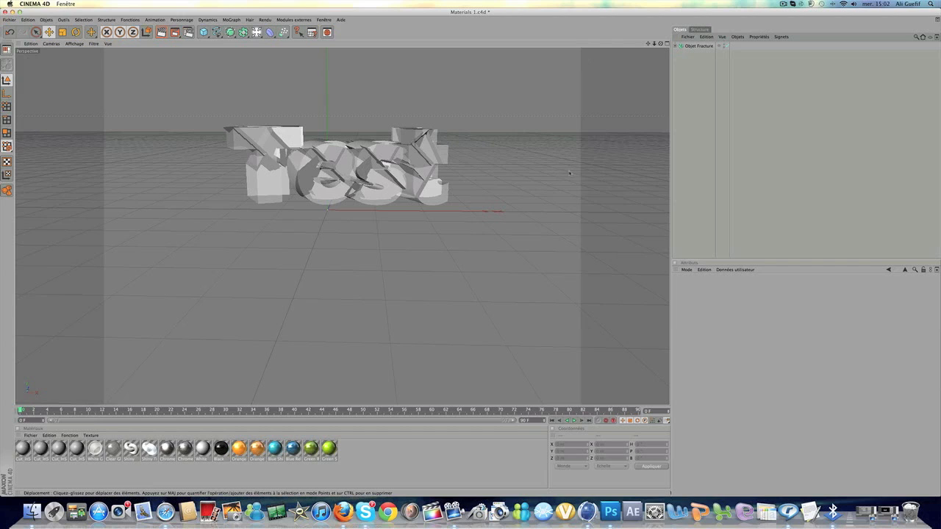
Raise the Fracture object's R.H transformation rotation to 28° and deselect the object
{"action": "left_click", "coordinate": [698, 45]}
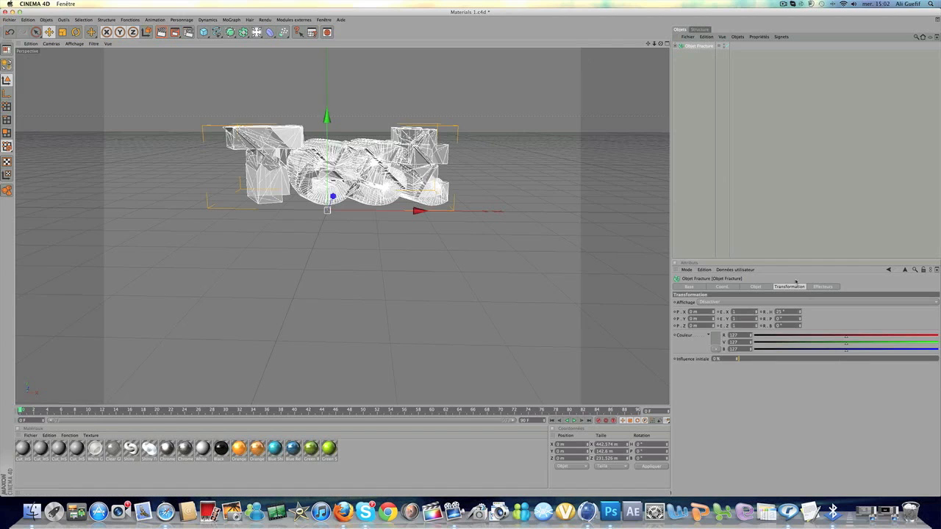
{"action": "left_click", "coordinate": [777, 312]}
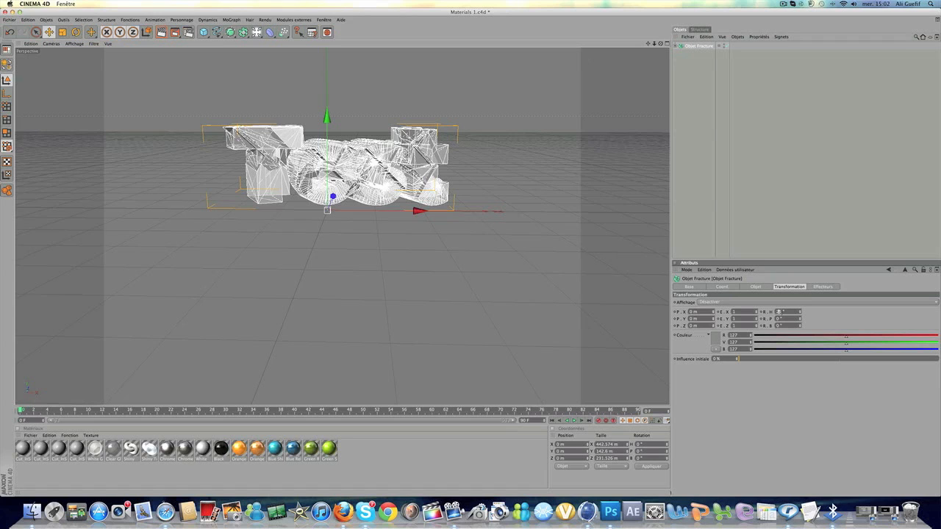
{"action": "left_click", "coordinate": [800, 311]}
{"action": "left_click", "coordinate": [800, 312]}
{"action": "left_click", "coordinate": [800, 311]}
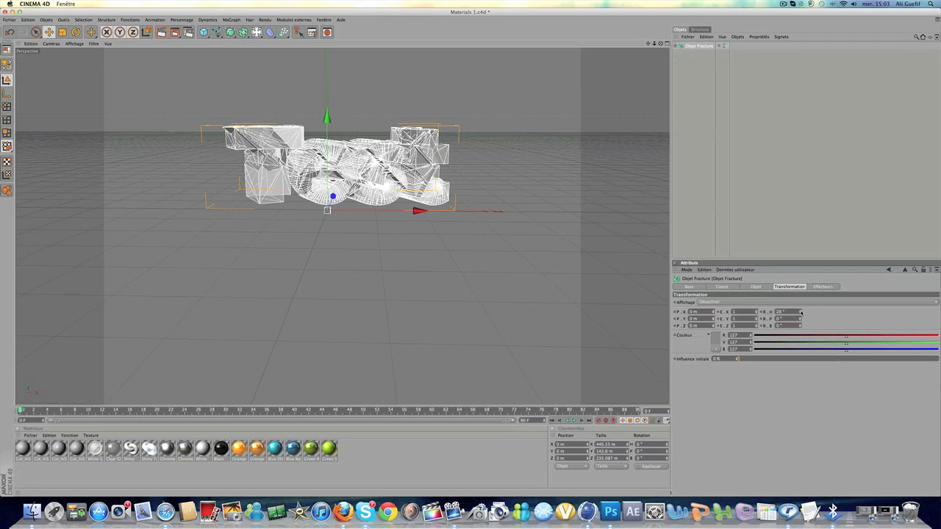
{"action": "left_click", "coordinate": [750, 144]}
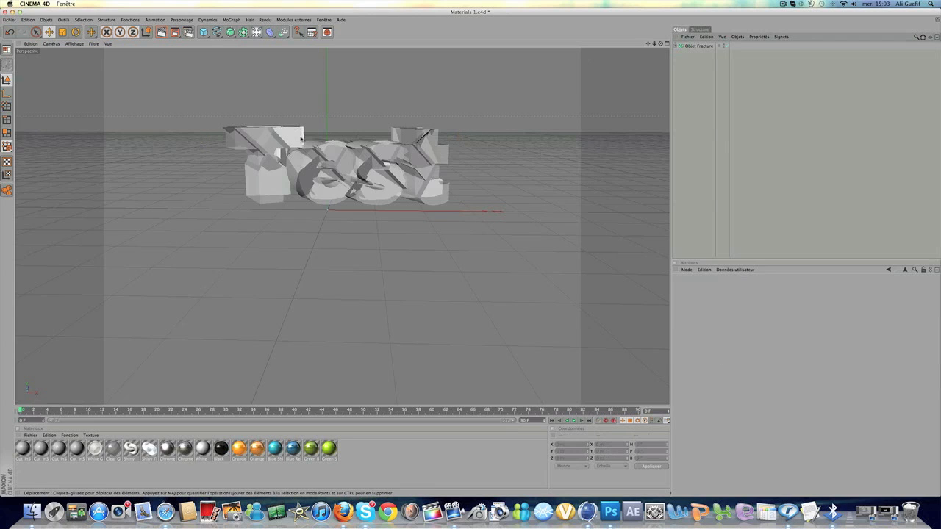
Render the shattered text in the perspective view, and return to the normal viewport display
{"action": "left_click", "coordinate": [162, 34]}
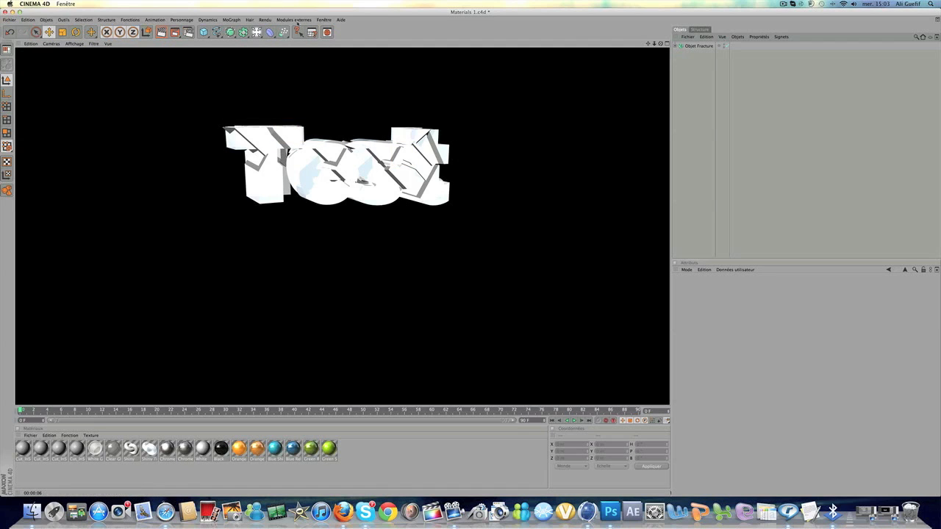
{"action": "left_click", "coordinate": [357, 158]}
{"action": "left_click", "coordinate": [736, 108]}
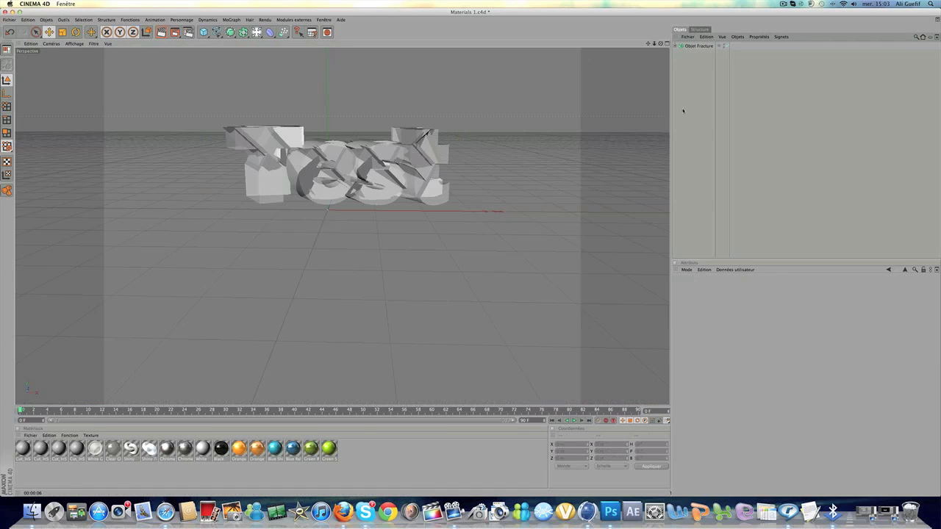
Switch to Finder, open the example render R4_0152.png to examine its shattered text, and close the image and the file window
{"action": "left_click", "coordinate": [32, 512]}
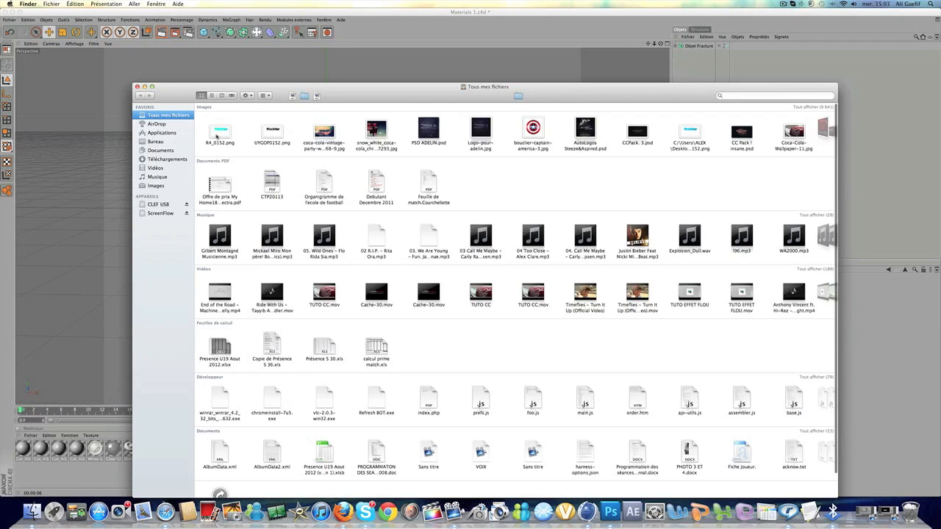
{"action": "double_click", "coordinate": [217, 132]}
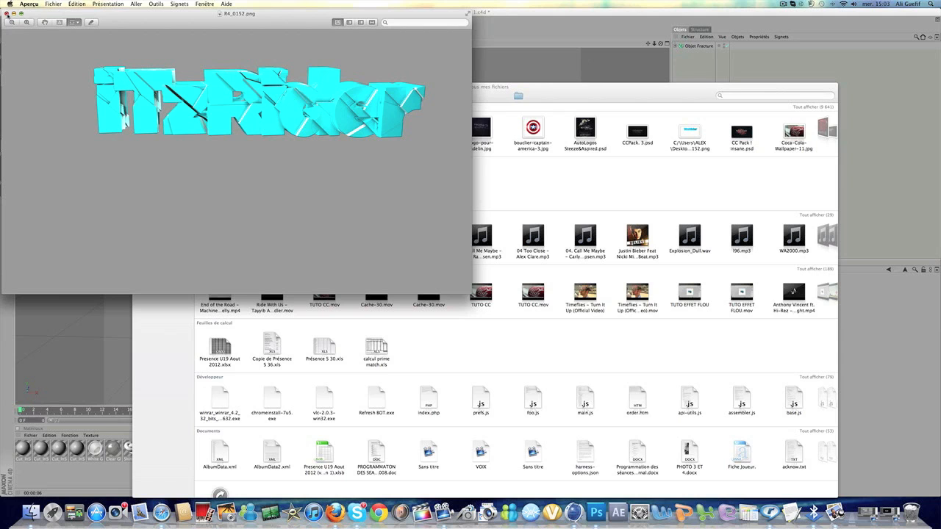
{"action": "left_click", "coordinate": [7, 13]}
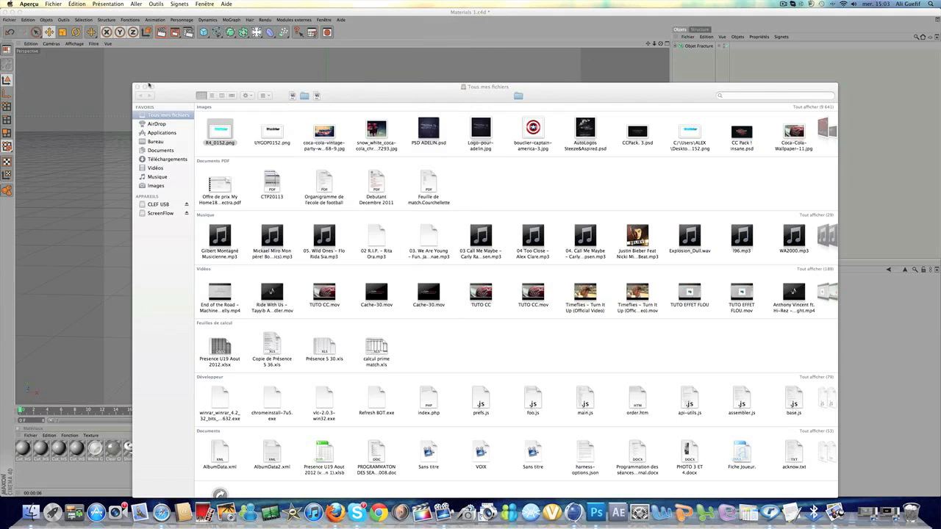
{"action": "left_click", "coordinate": [136, 88]}
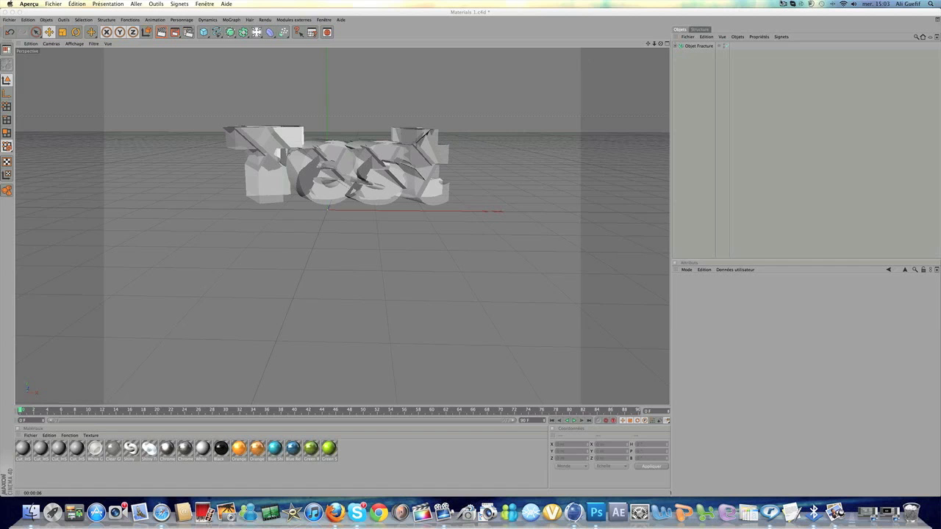
{"action": "left_click", "coordinate": [784, 4]}
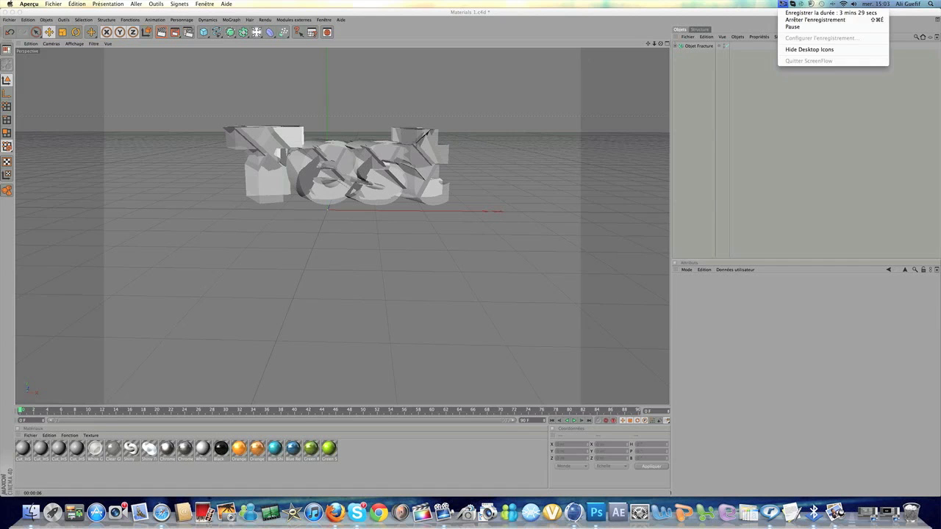